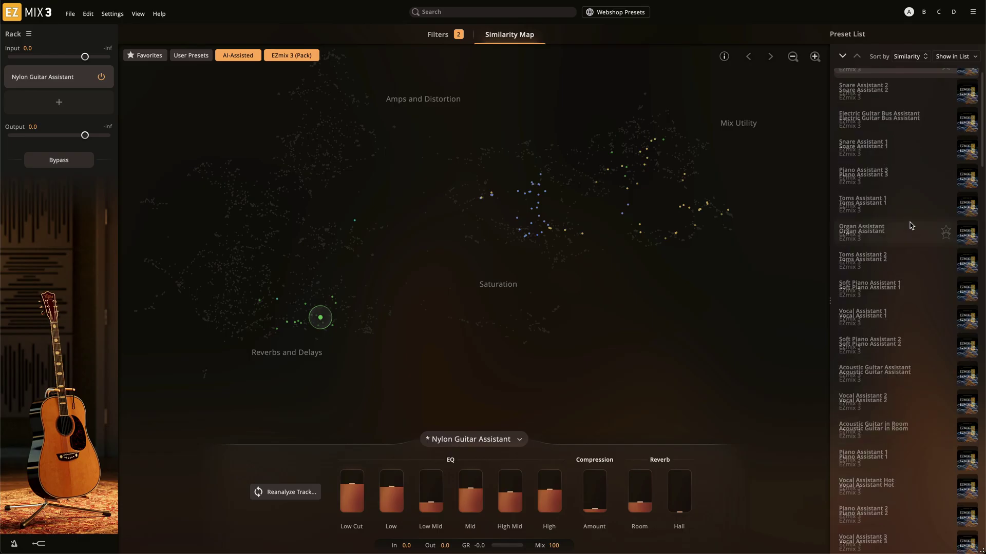
- Browse the webshop presets and turn on loudness compensation beside Bypass
scroll(910, 225, "down", 5)
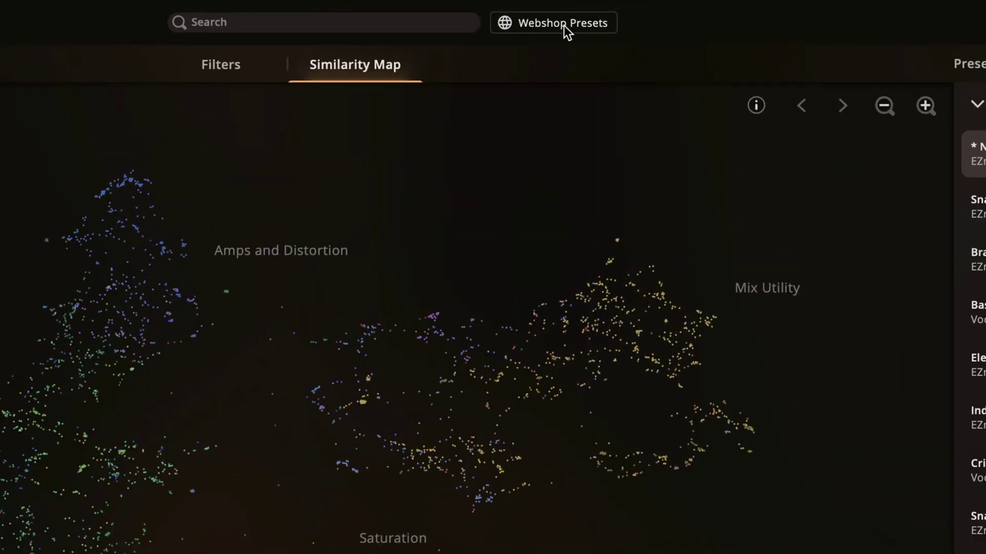
left_click(622, 18)
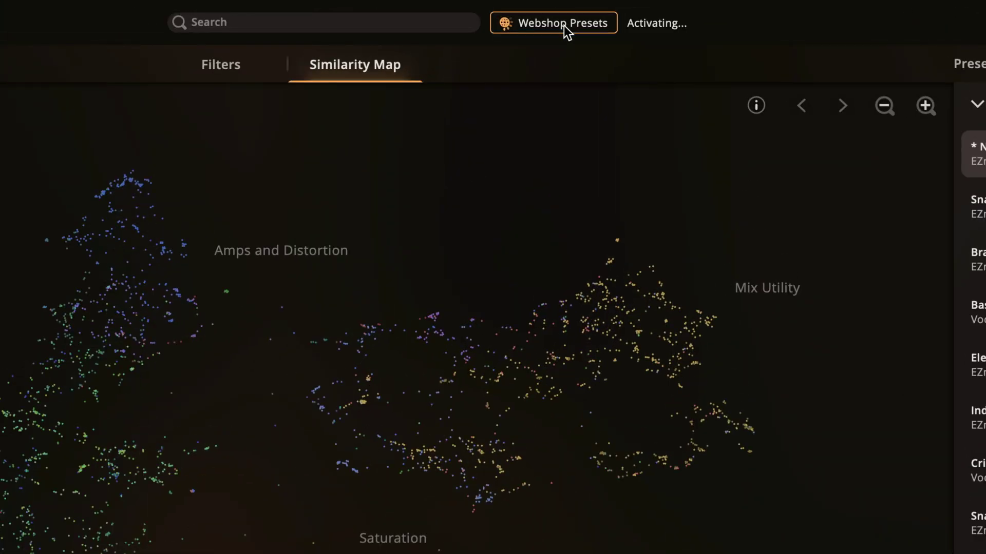
scroll(976, 221, "down", 3)
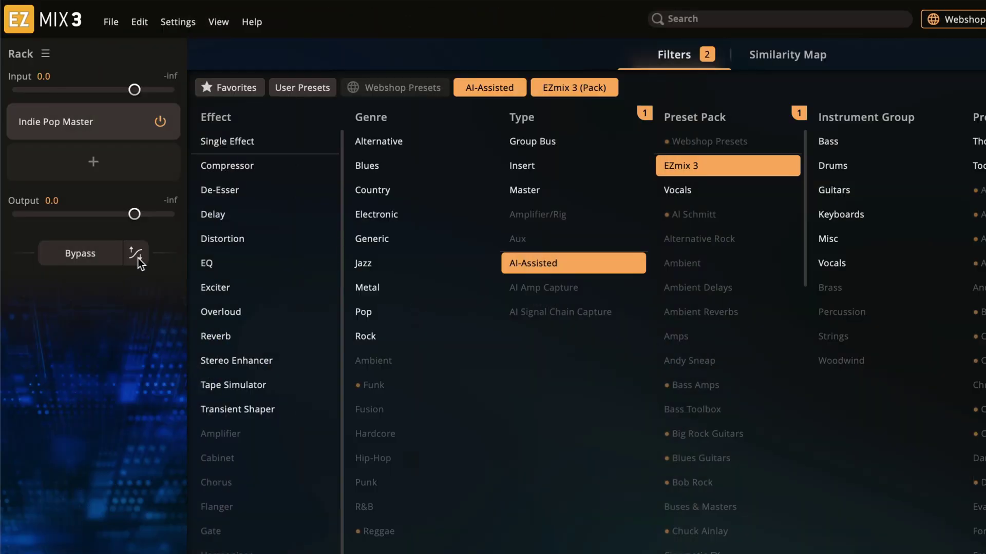
left_click(137, 255)
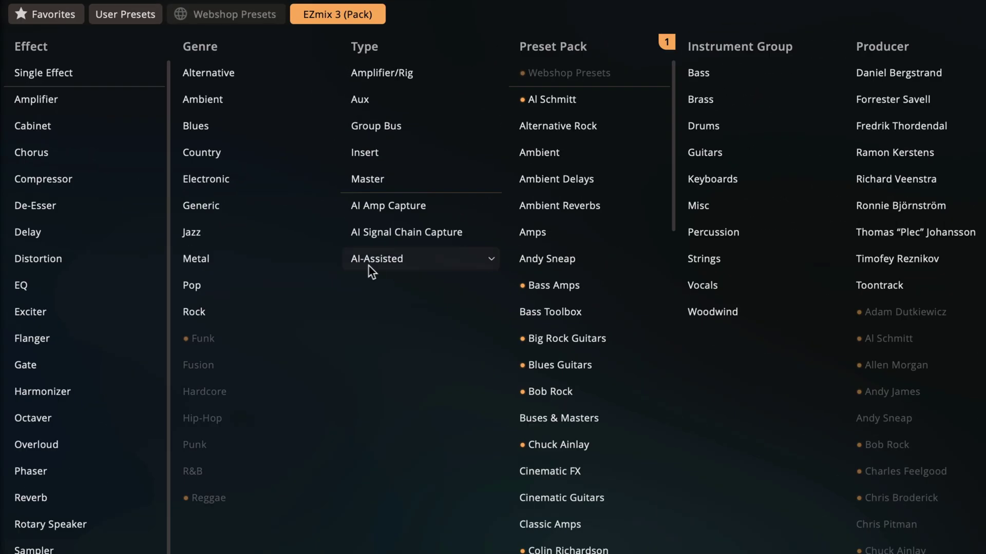
- Filter presets to the AI-Assisted type and load a Drum Bus Assistant preset
left_click(377, 260)
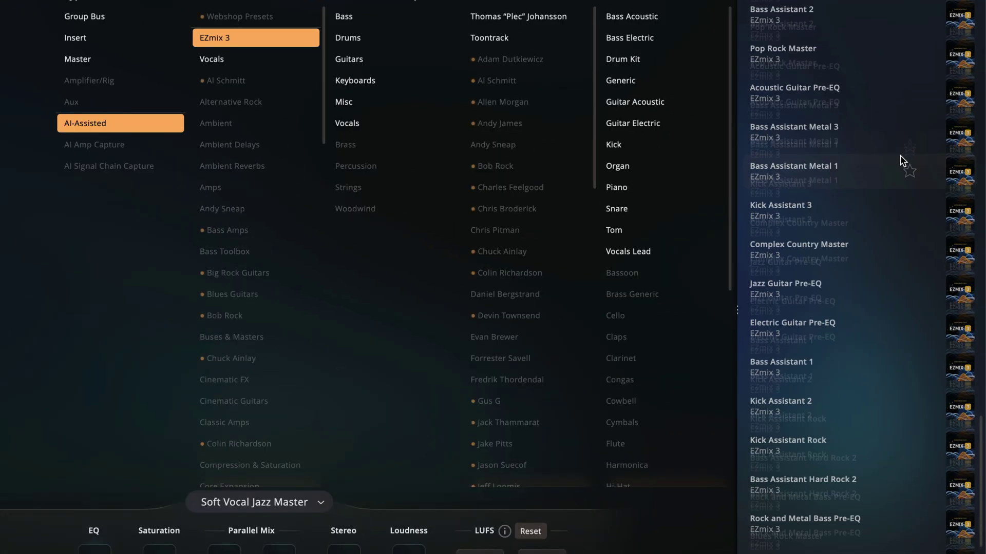
scroll(901, 160, "down", 5)
scroll(900, 160, "down", 2)
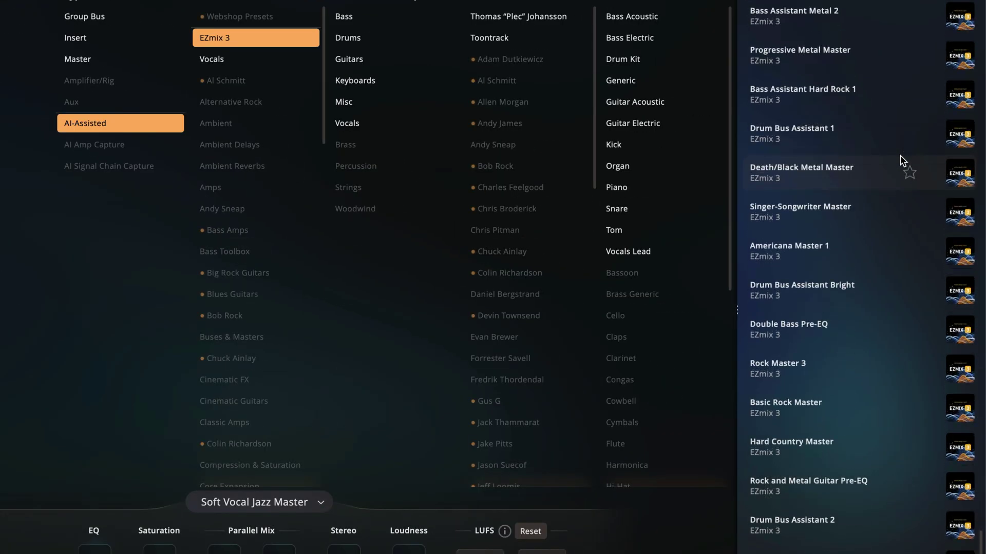
left_click(838, 519)
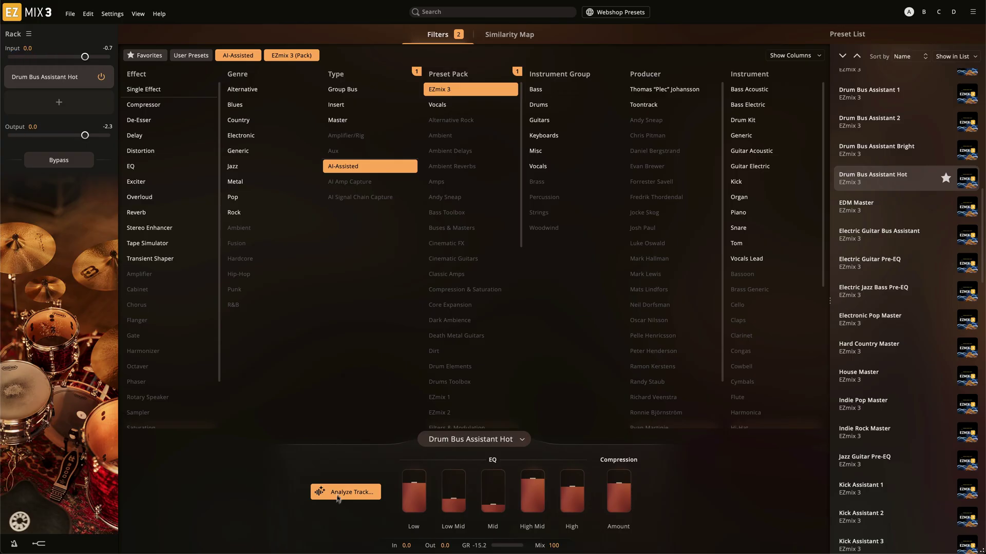
- Analyze the track for Drum Bus Assistant Hot, then A/B with Bypass twice, leaving processing active
left_click(337, 496)
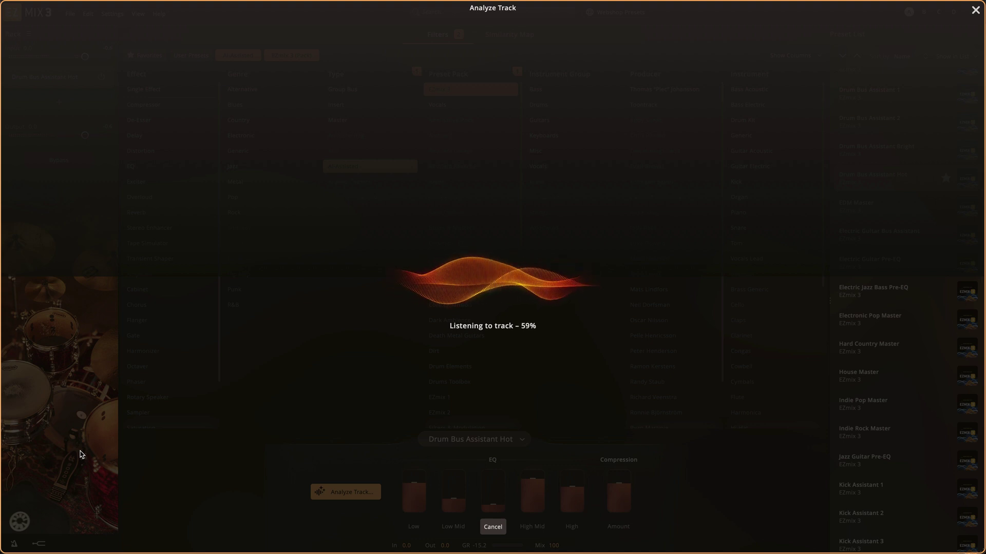
left_click(60, 162)
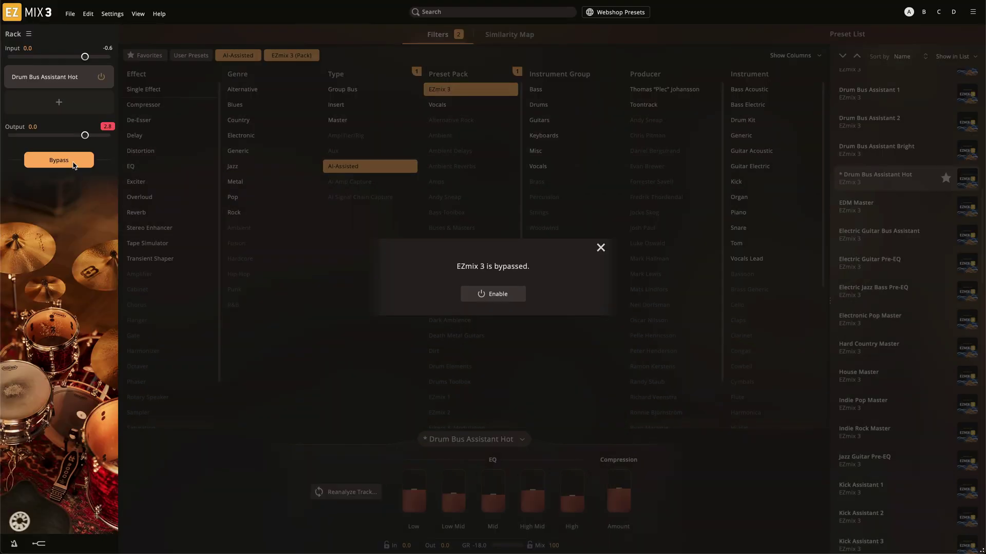
left_click(73, 163)
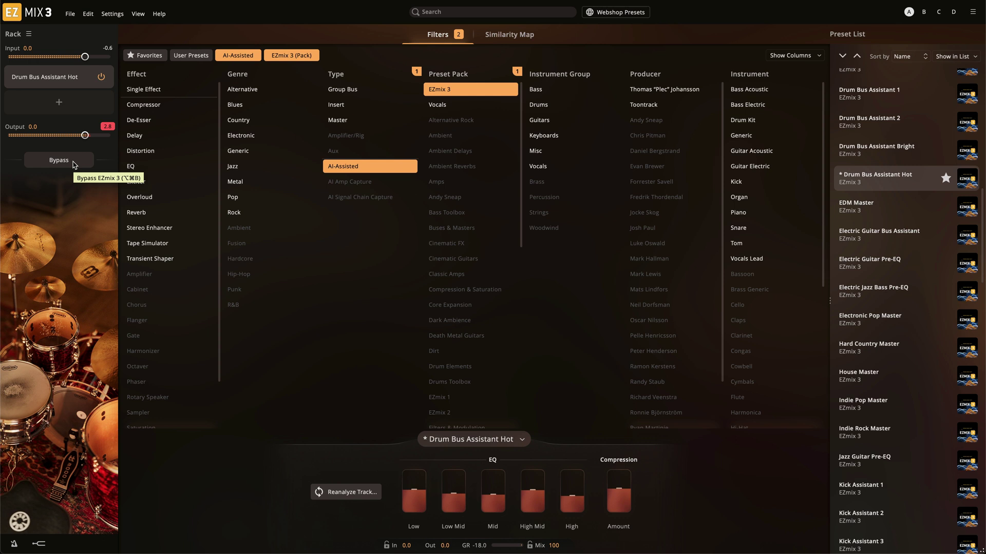
left_click(73, 164)
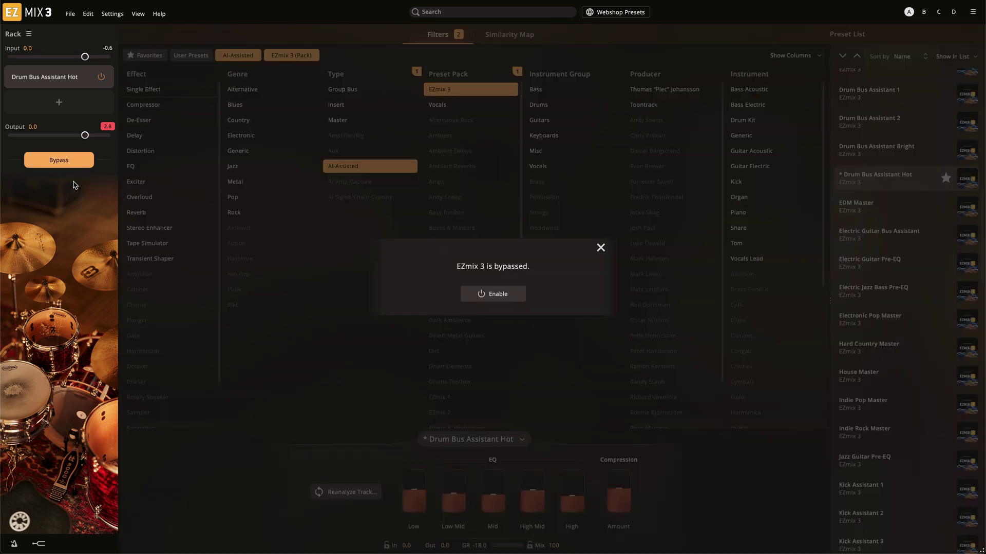
left_click(85, 165)
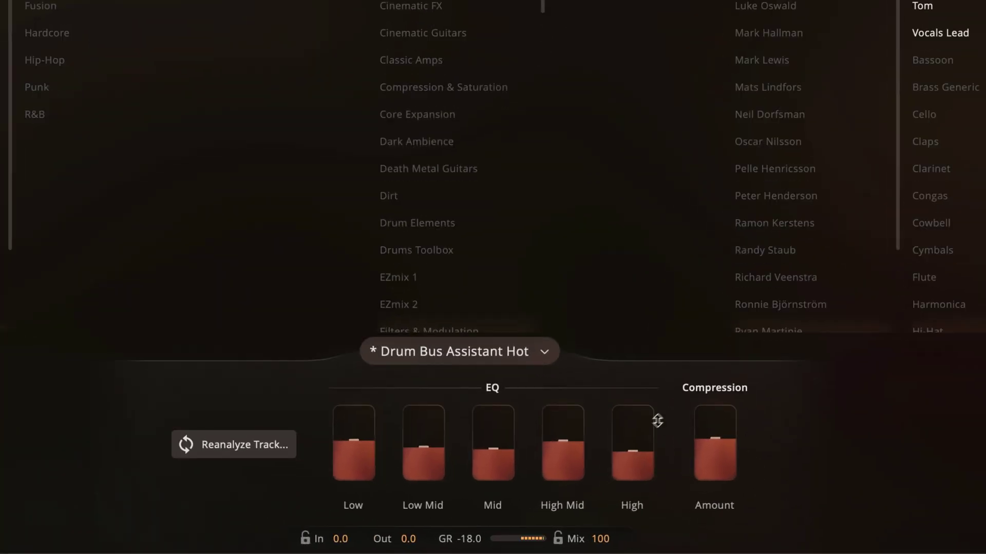
- Raise the drum preset's High EQ to 7.1 dB, then toggle Bypass to compare with the original
mouse_move(638, 454)
left_mouse_down()
mouse_move(638, 387)
mouse_move(637, 452)
left_mouse_up()
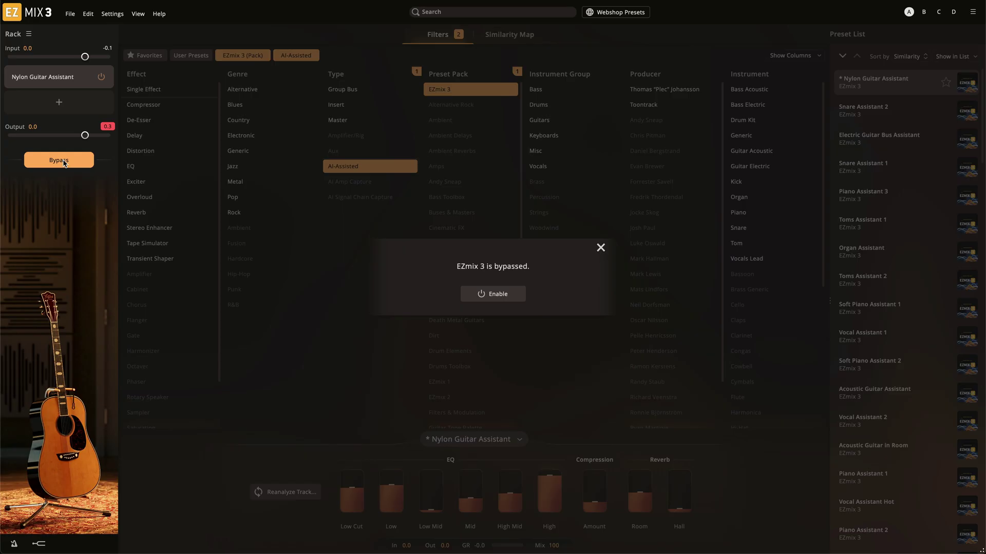
left_click(58, 160)
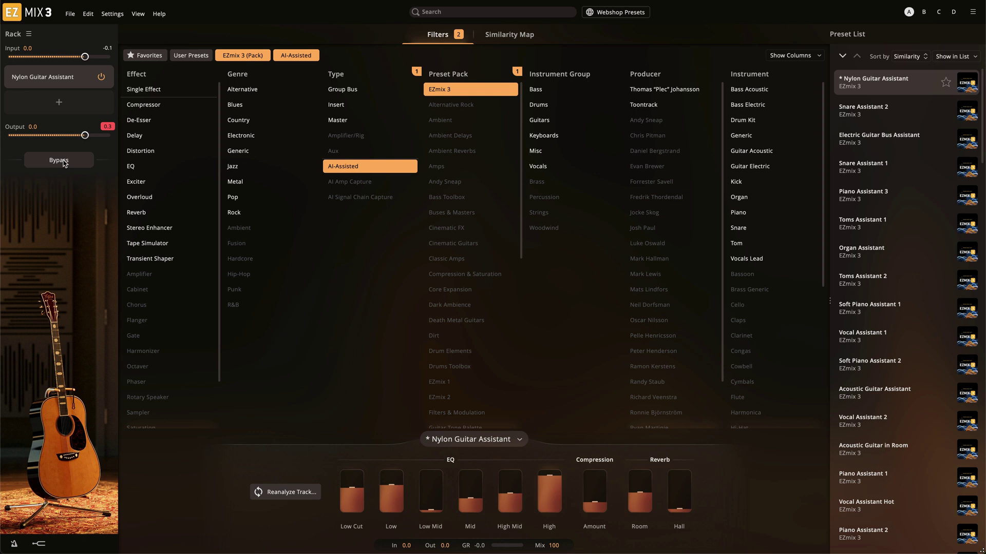
left_click(64, 164)
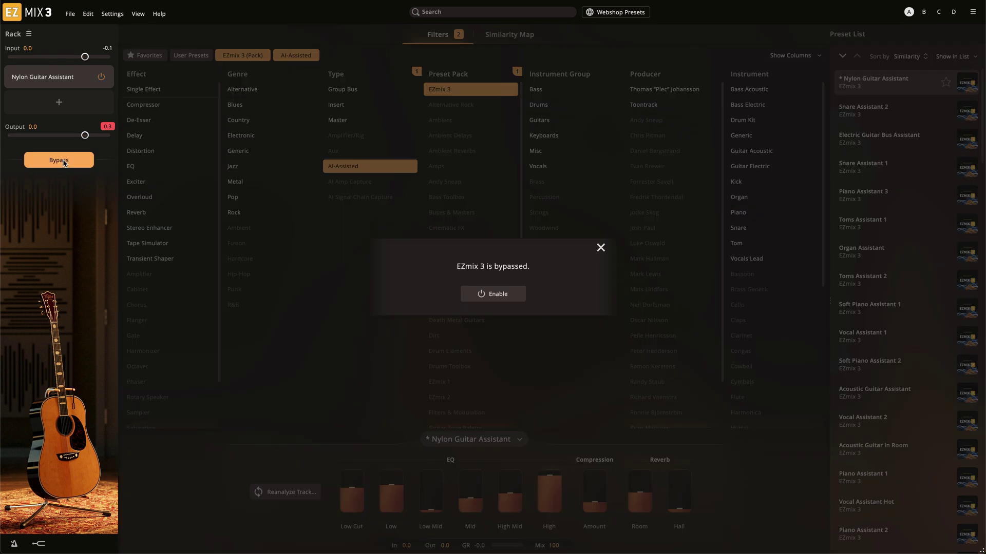
- Compare the Acoustic Guitar Assistant preset against the dry sound via Bypass, ending with processing enabled
left_click(64, 163)
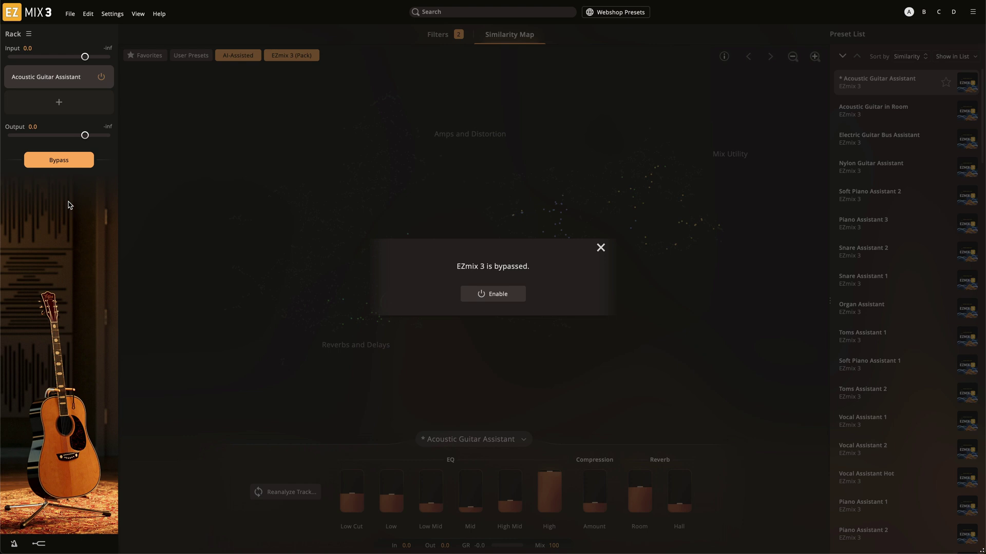
left_click(66, 163)
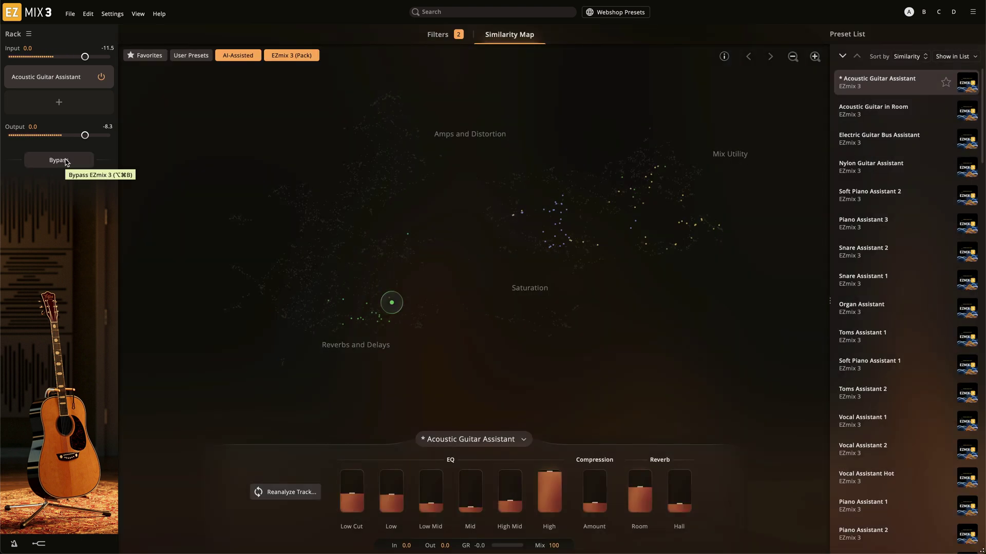
left_click(66, 162)
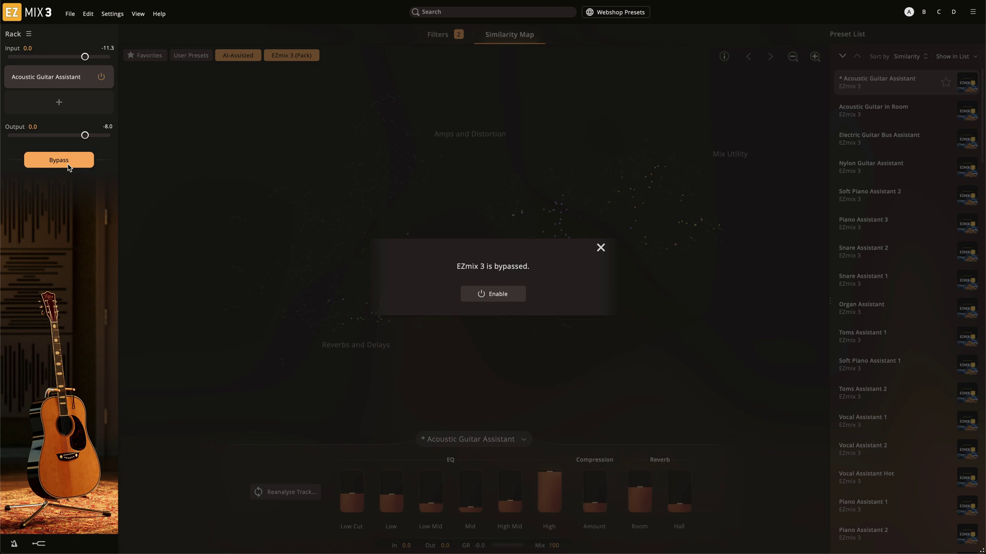
left_click(65, 160)
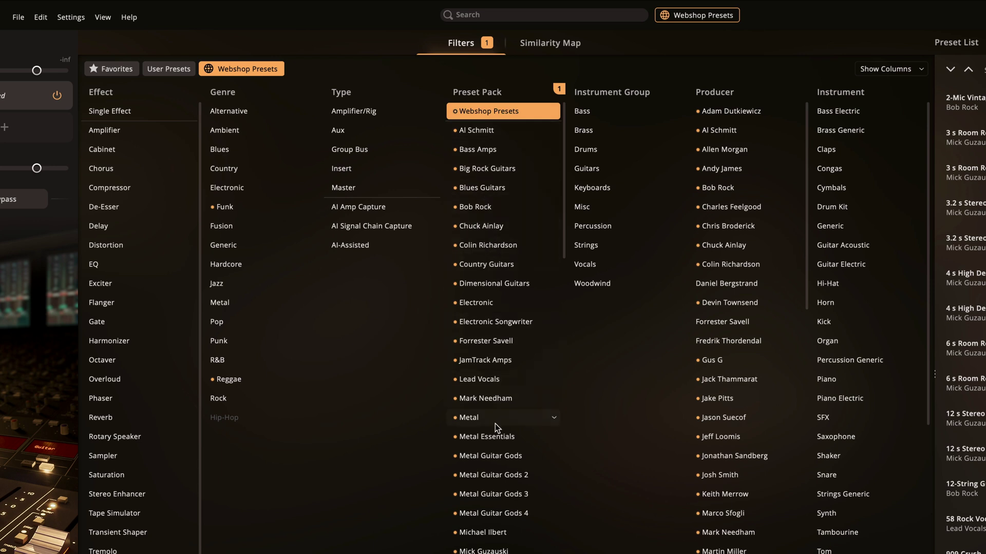
- Filter presets to the Thordendal Guitars pack and load Caliber - Lead
scroll(491, 434, "down", 4)
left_click(502, 507)
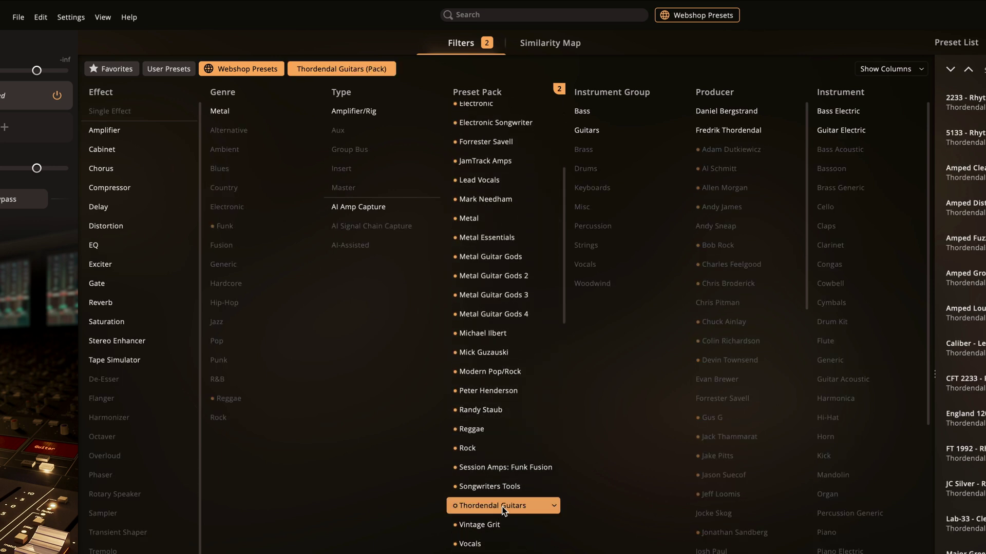
scroll(847, 205, "down", 2)
left_click(846, 202)
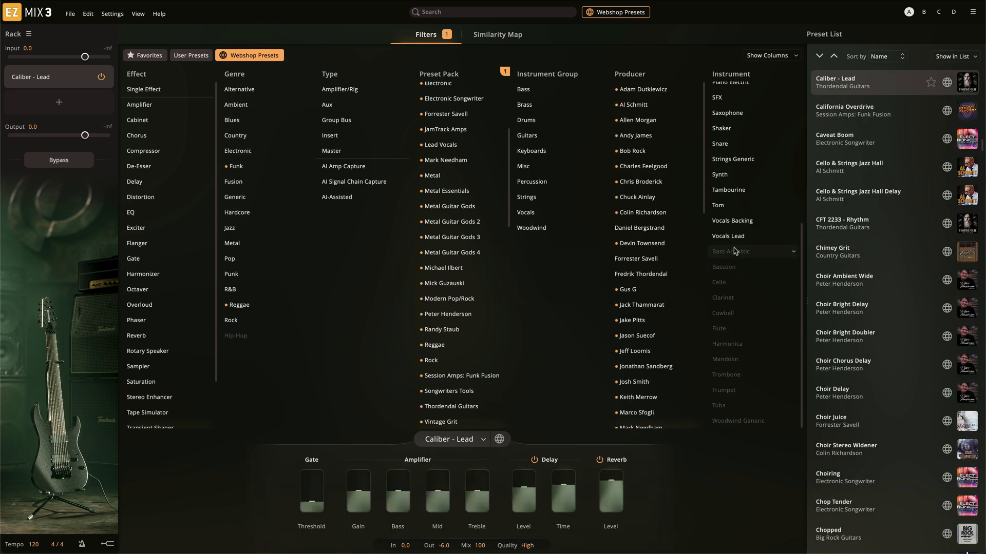
- Filter to Vocals Lead and AI-Assisted presets and load Crispy and Balanced
left_click(736, 237)
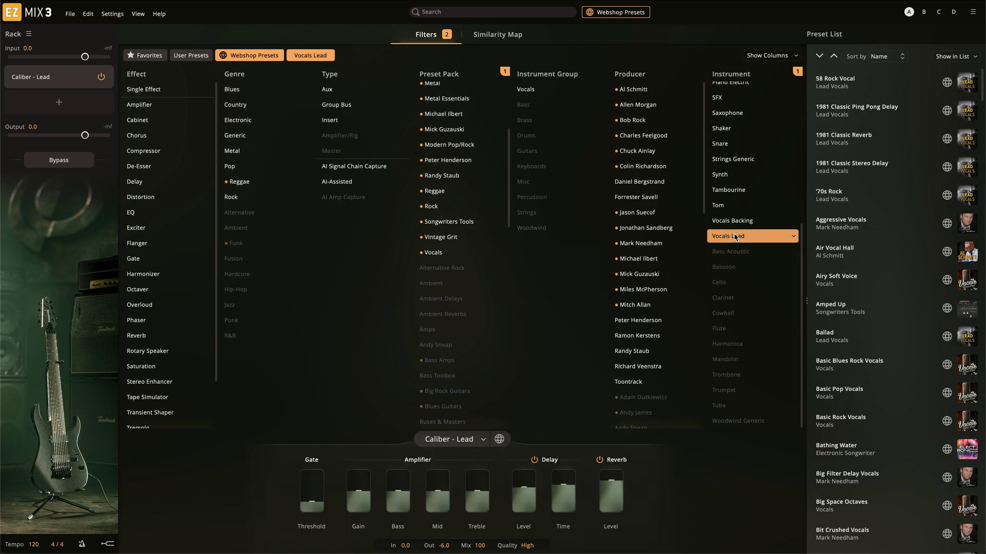
left_click(343, 182)
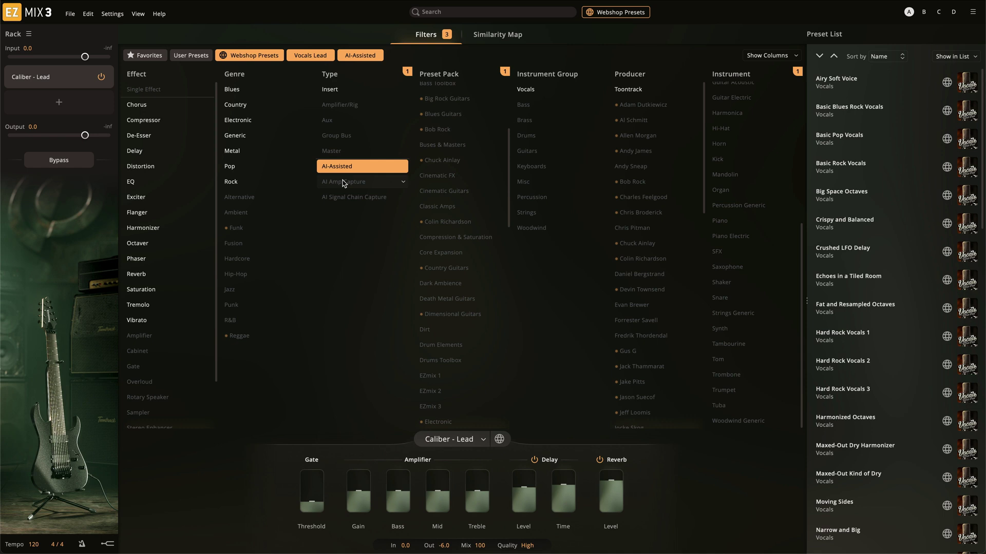
left_click(838, 224)
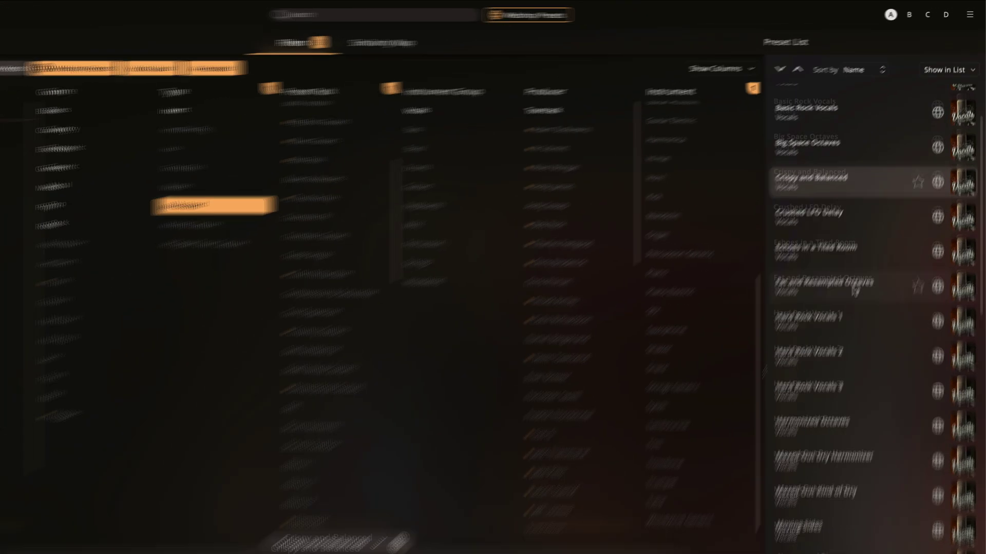
- Load Pop Master Radio and switch on loudness compensation to match the bypassed level
scroll(878, 233, "down", 5)
scroll(839, 322, "down", 3)
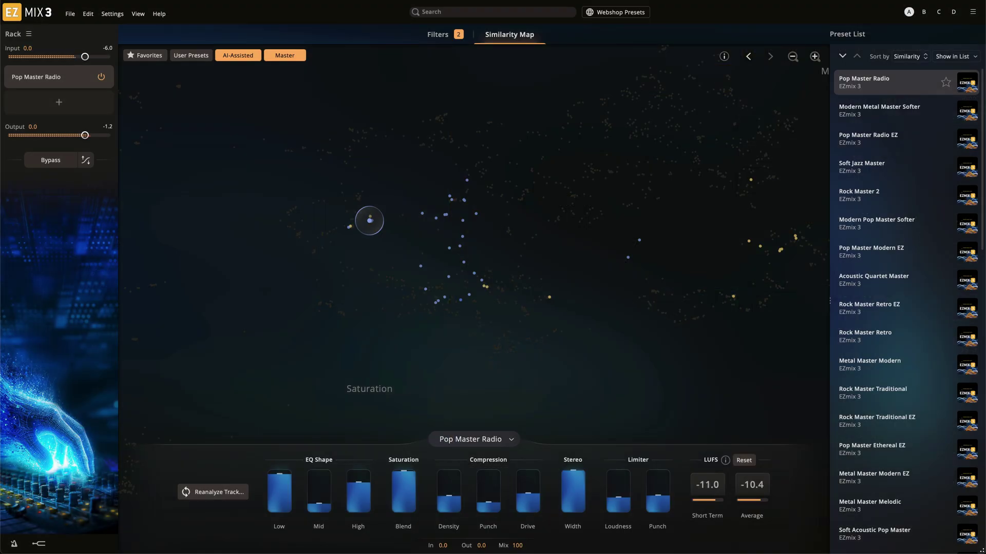
left_click(86, 161)
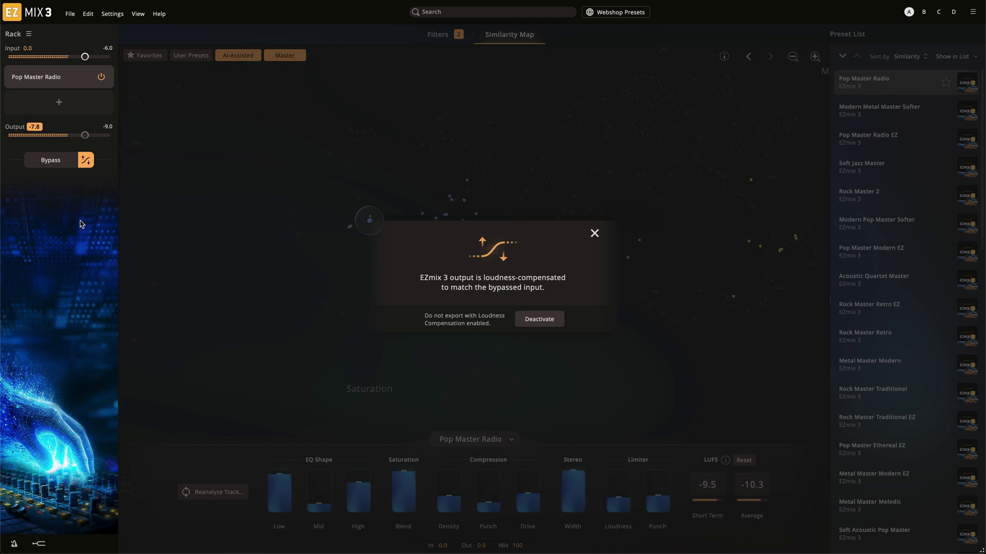
left_click(58, 162)
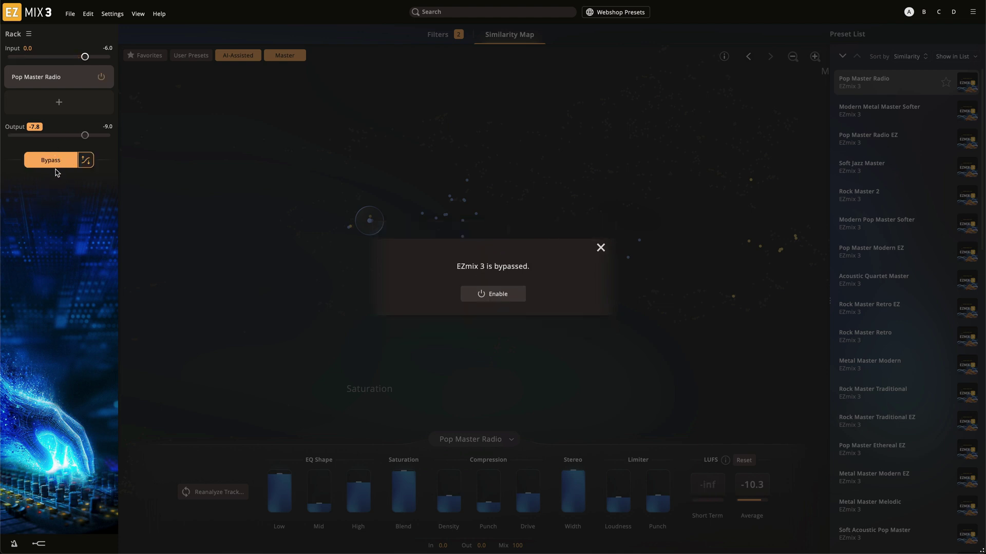
left_click(58, 162)
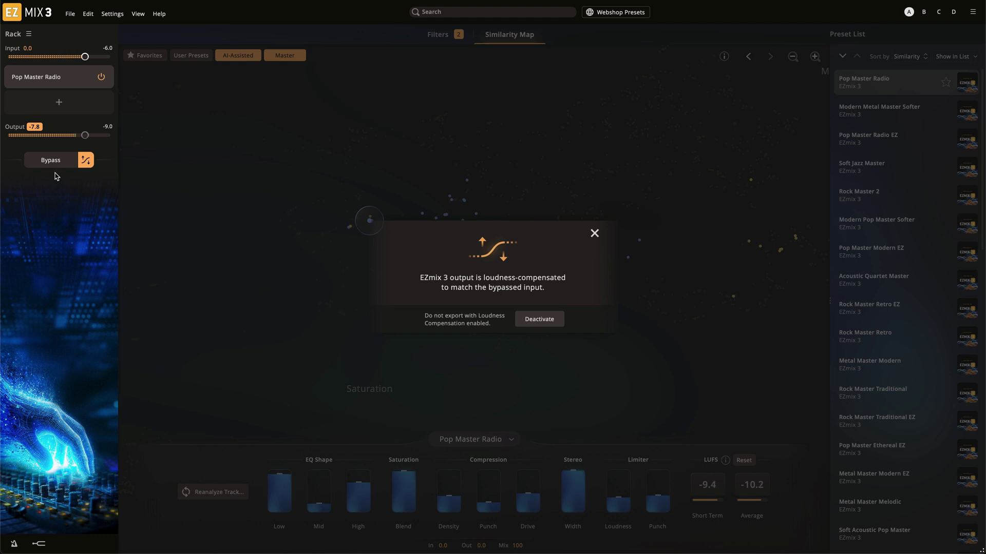
left_click(58, 170)
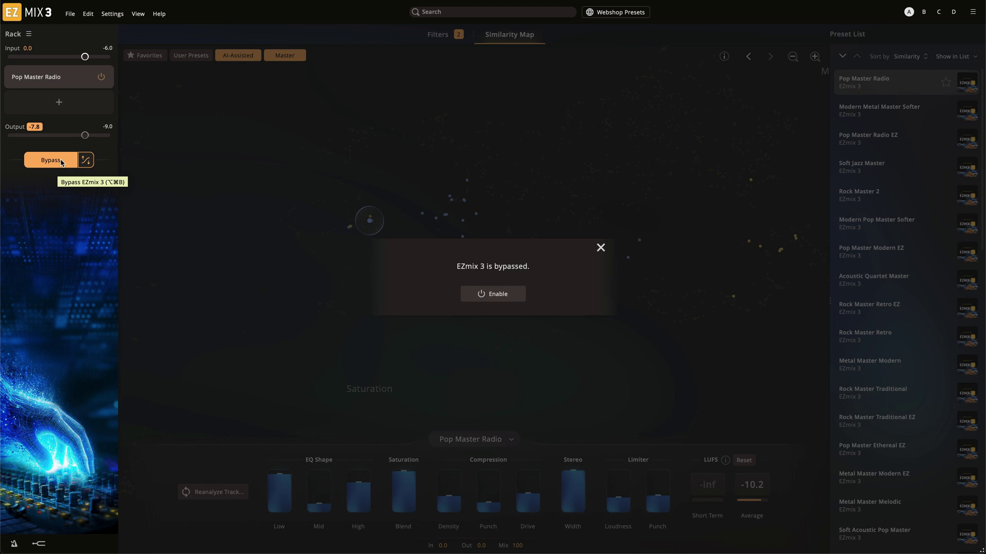
left_click(51, 161)
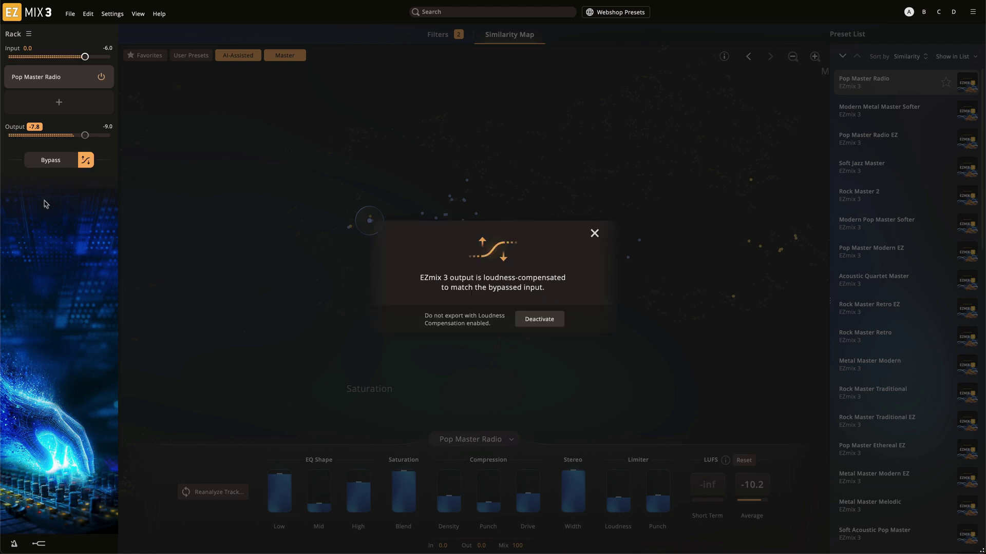
- Dismiss the loudness-compensation notice and raise the compression Drive to -6.4 dB
left_click(594, 235)
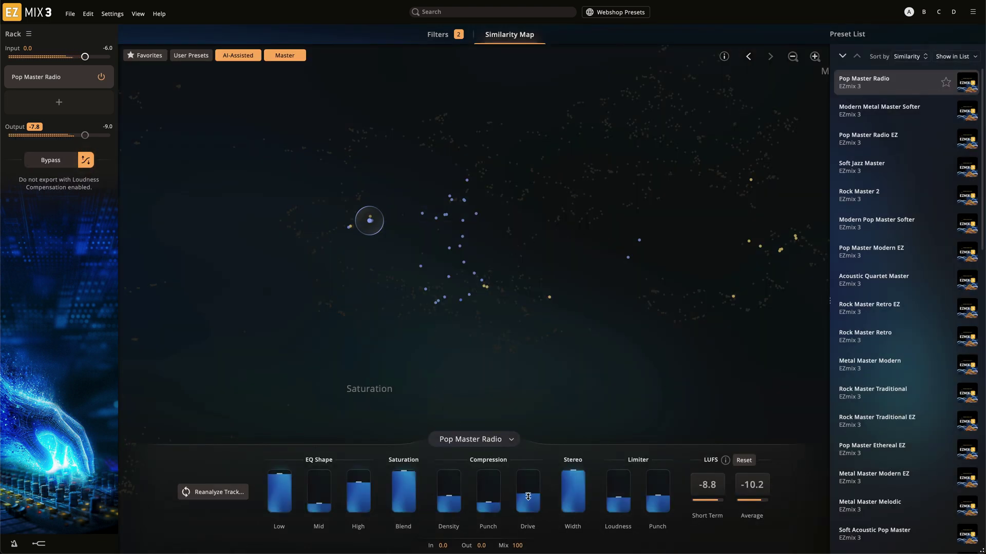
left_click_drag(528, 496, 528, 475)
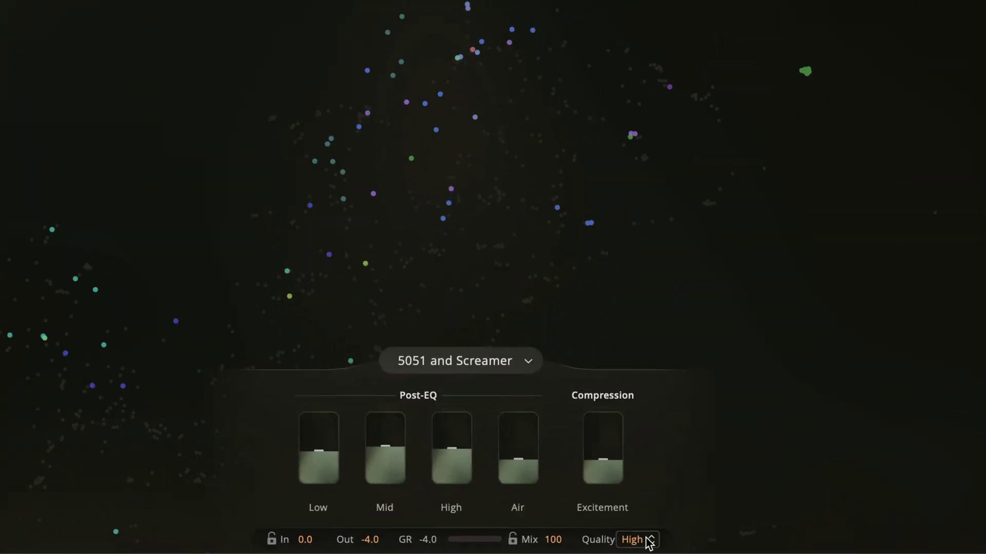
- Set the AI amp capture quality to Eco, giving the 5051 and Screamer (Eco) preset
left_click(534, 543)
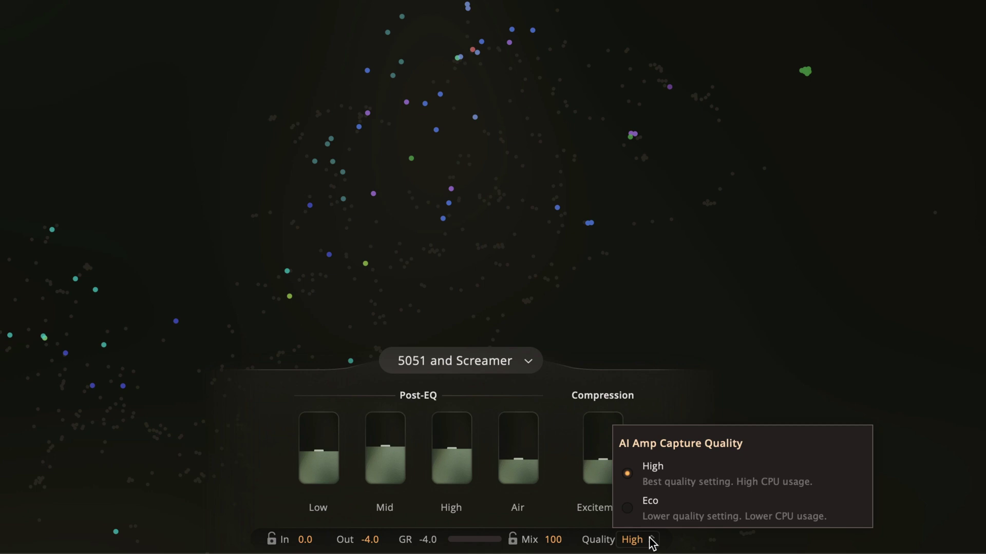
left_click(684, 509)
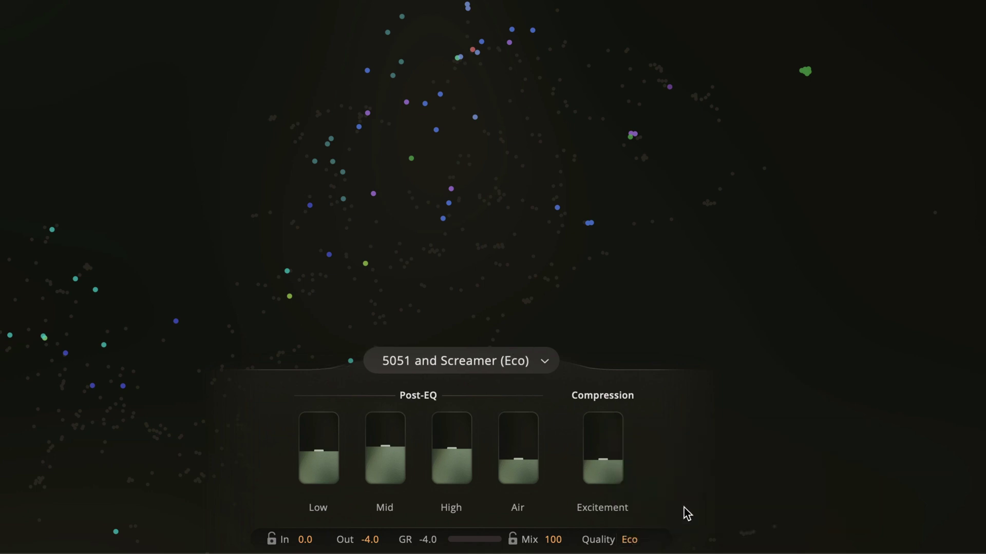